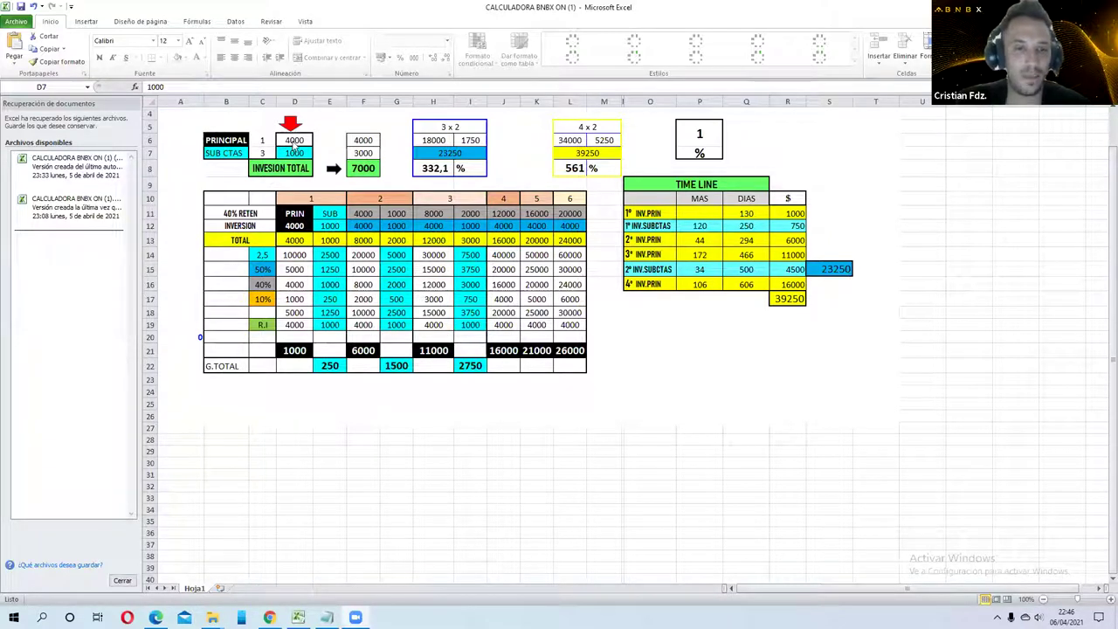
Step: Set the percentage rate above the time line to 0,5
click(294, 150)
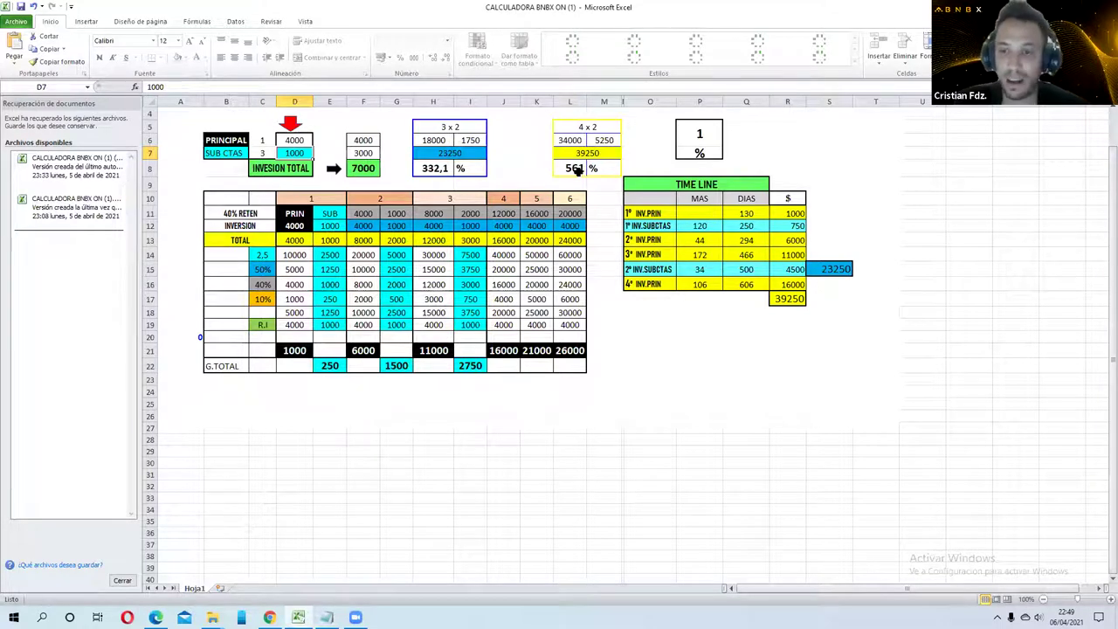
click(703, 133)
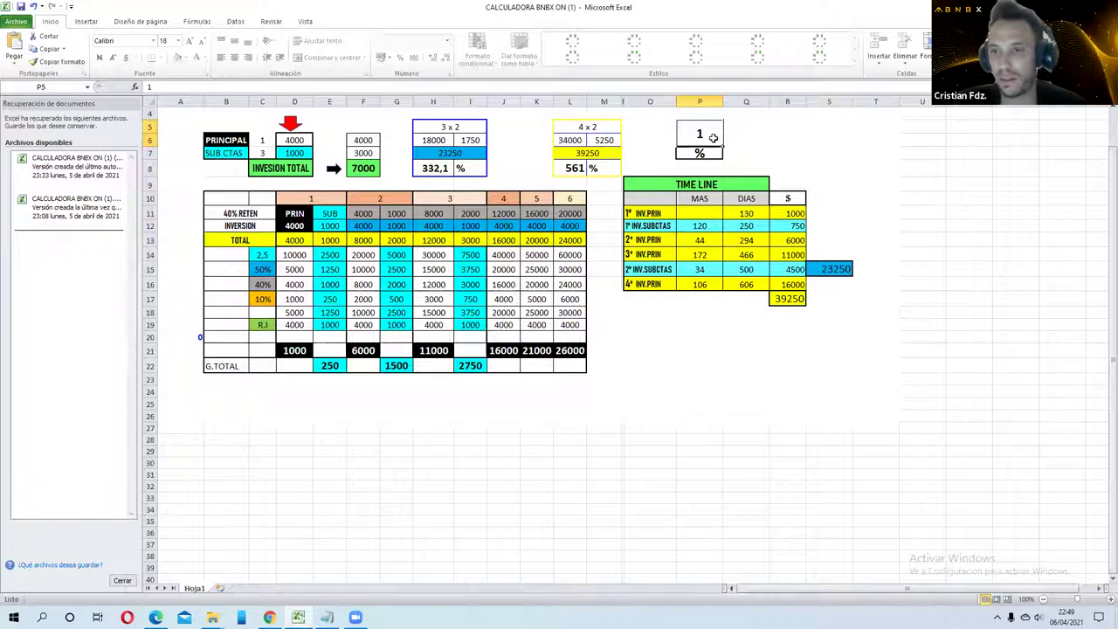
text(0,5)
key(Return)
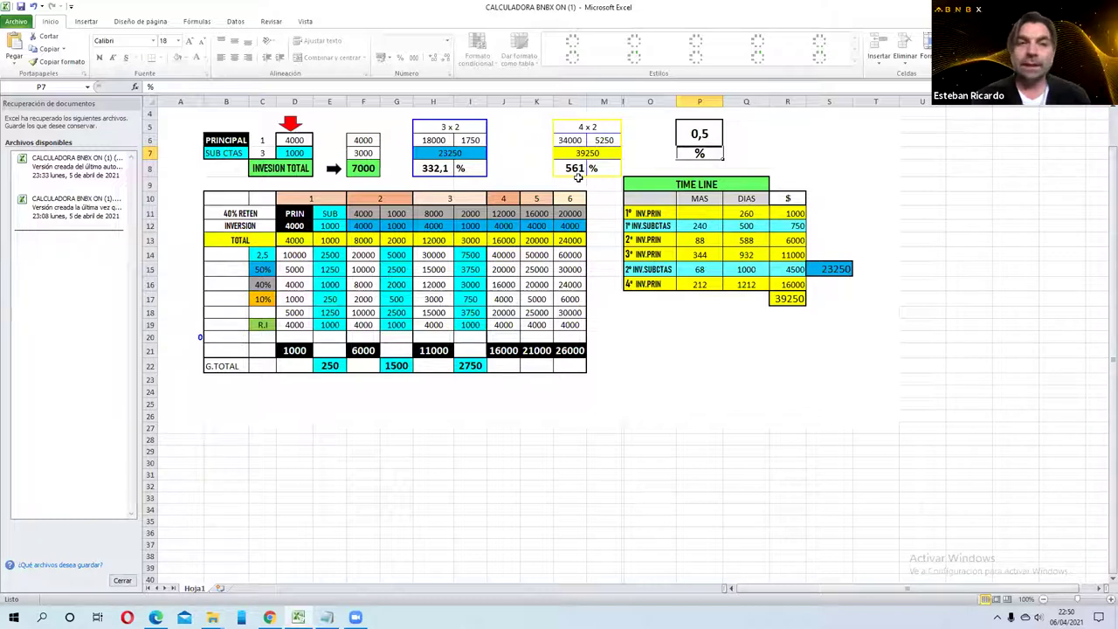
click(296, 140)
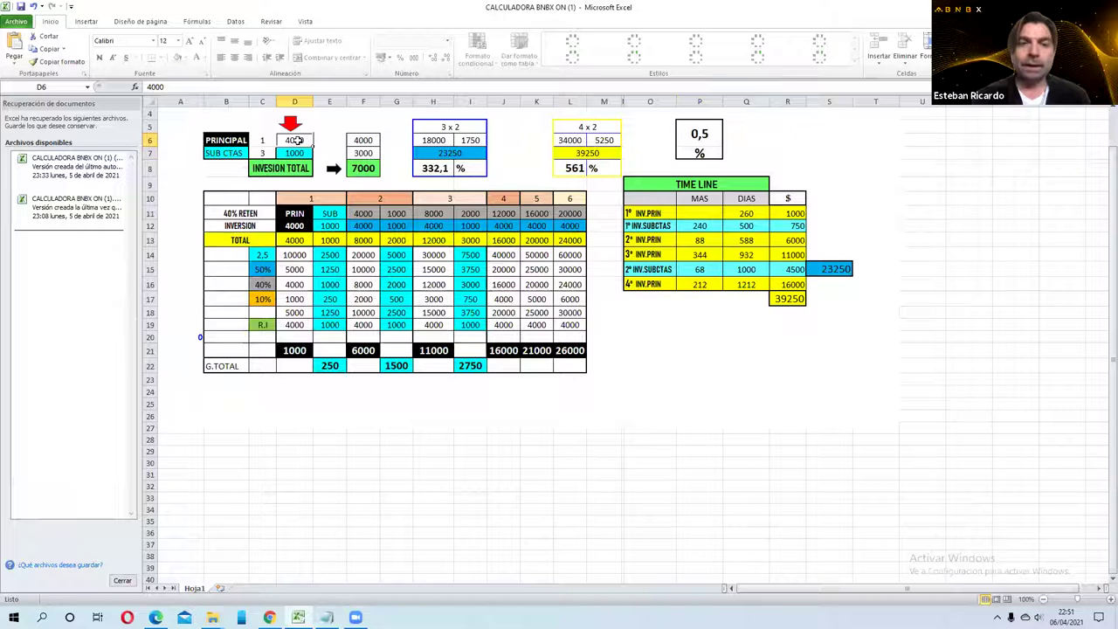
text(300)
key(Return)
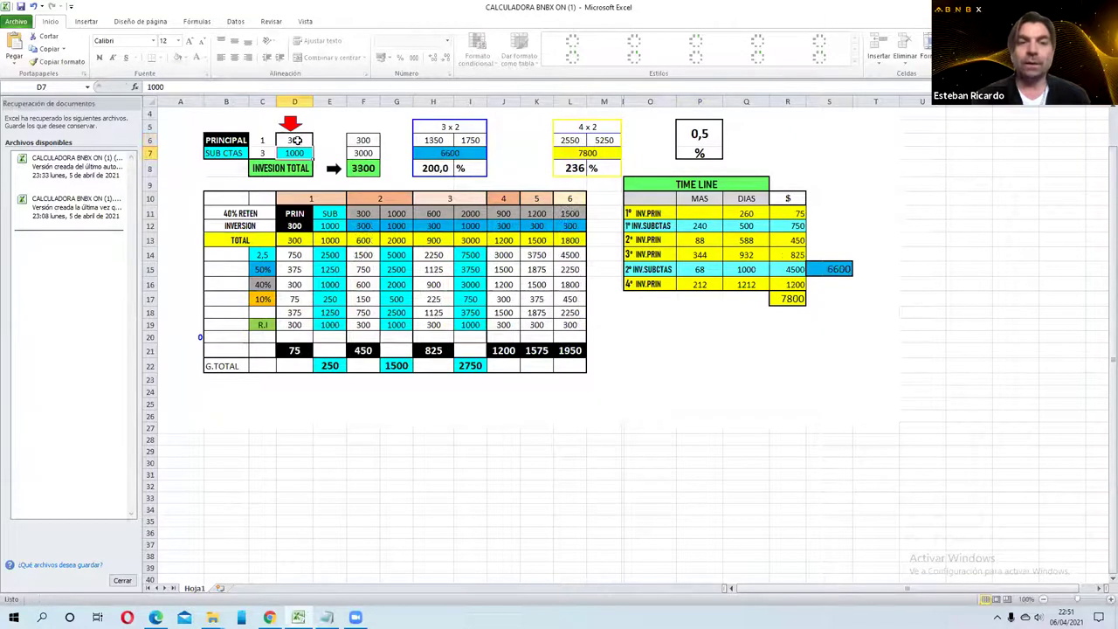
Step: Set the PRINCIPAL investment in D6 to 3000 and the SUB CTAS investment in D7 to 2000
click(297, 140)
text(0)
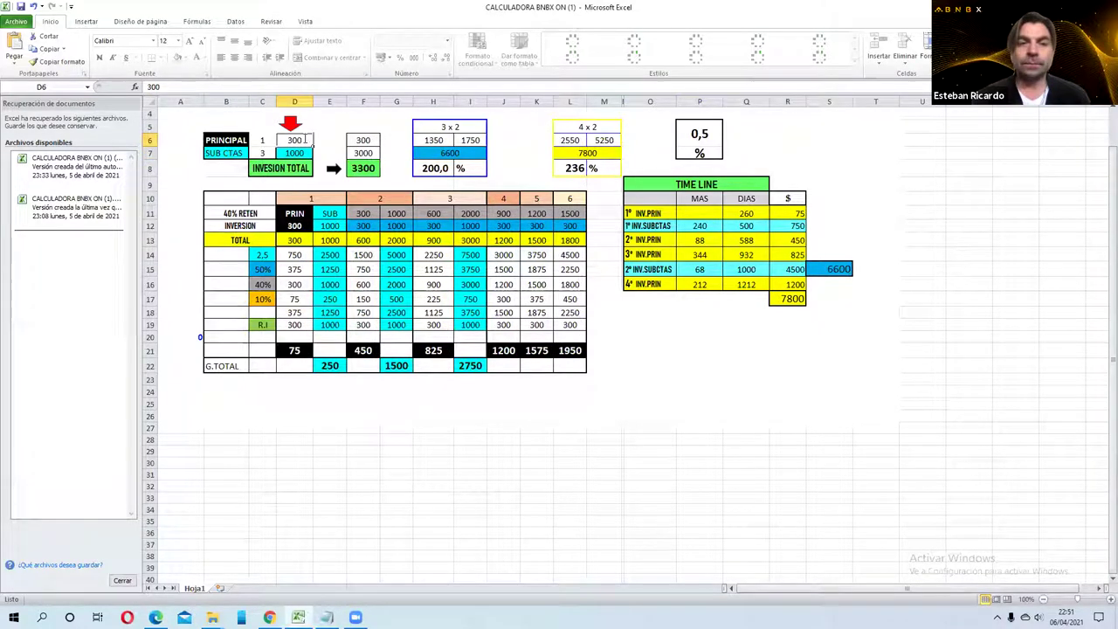
key(BackSpace)
text(3000)
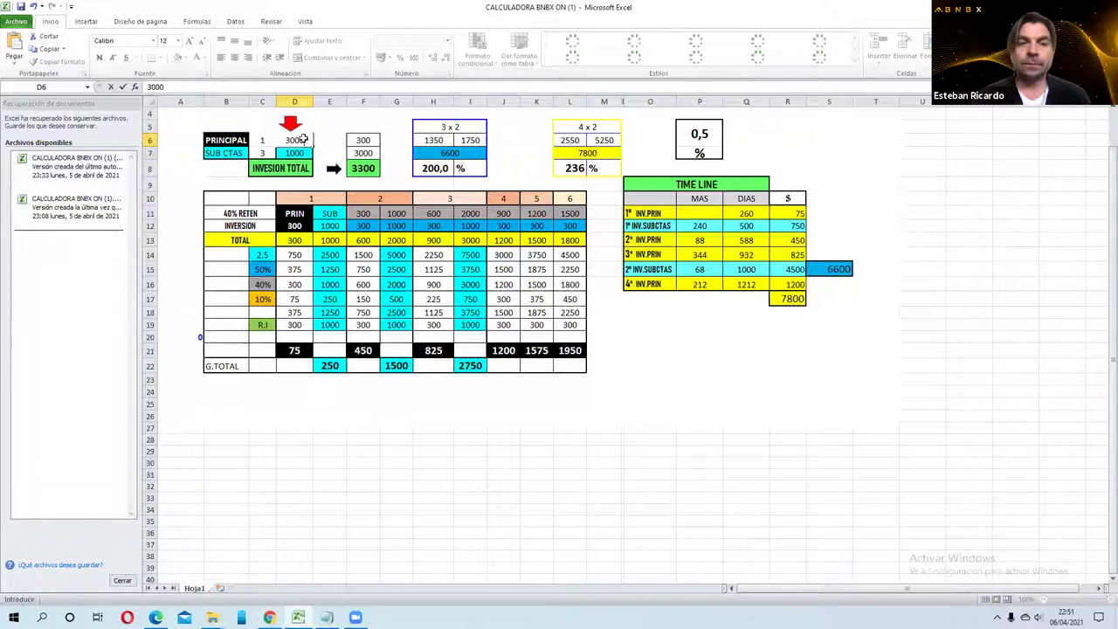
key(Return)
text(2000)
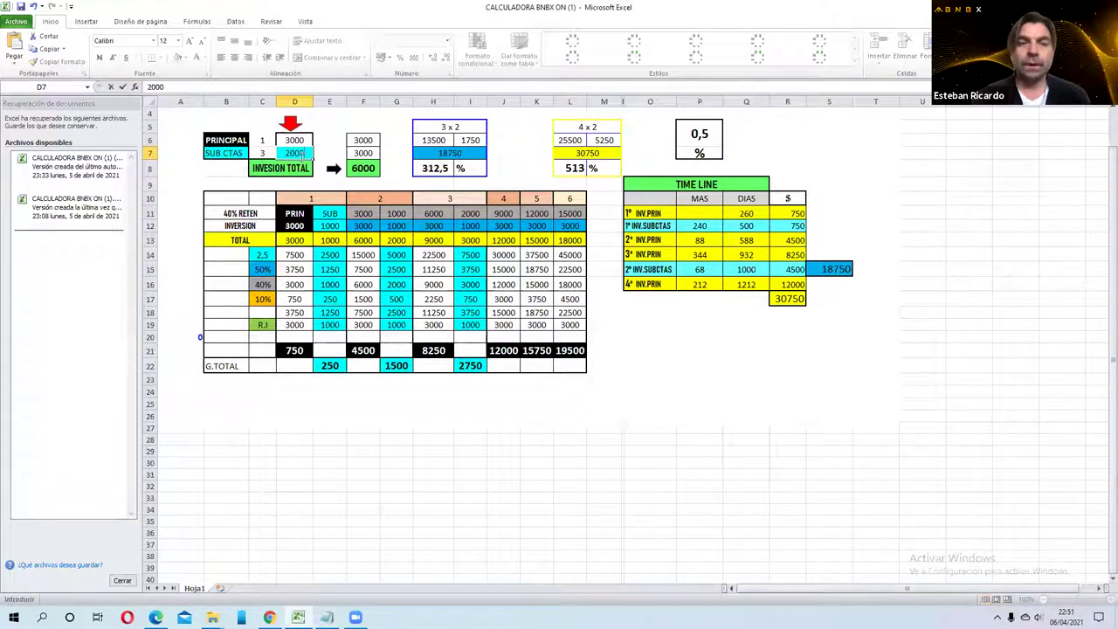
key(Return)
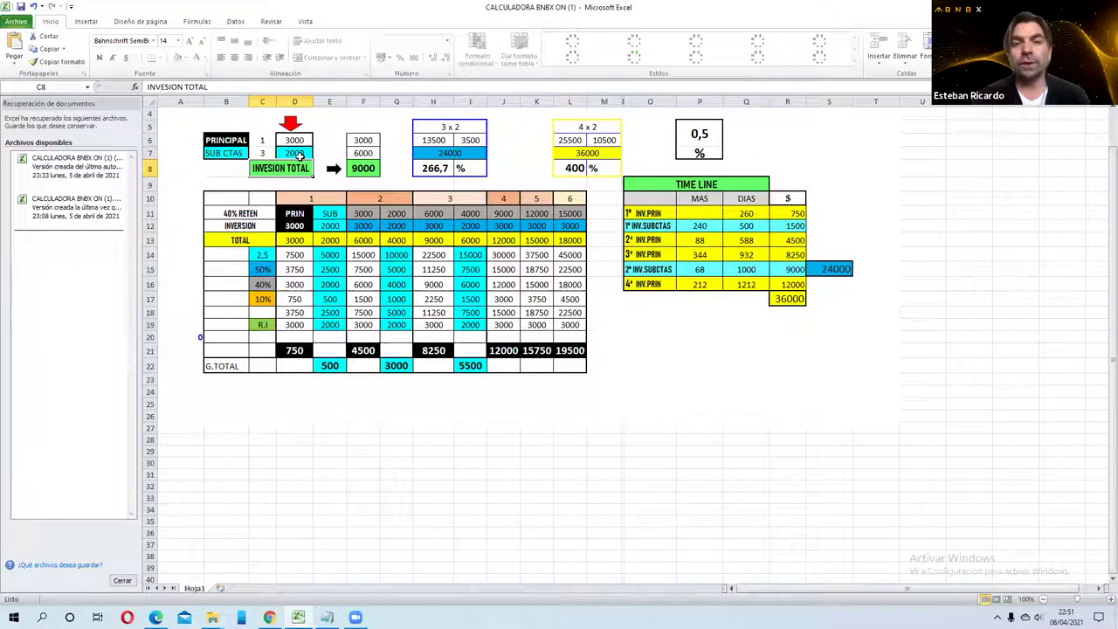
Step: Set the percentage rate above the time line to 1
click(699, 132)
text(1)
key(Return)
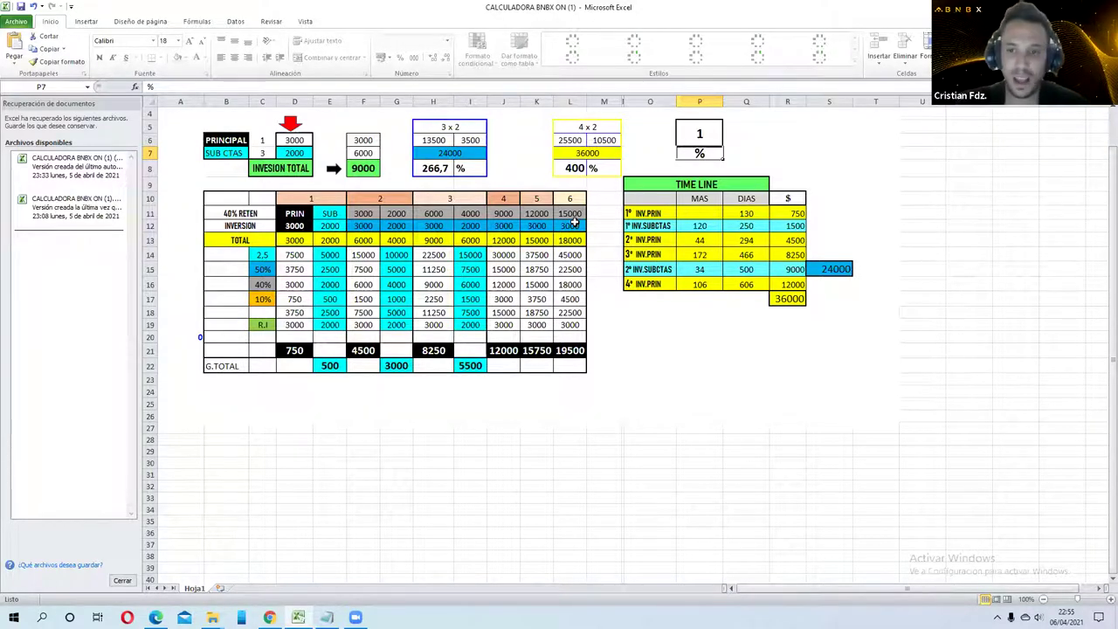
Step: Enter 3000 as the PRINCIPAL investment and 3000 as the SUB CTAS investment
click(299, 141)
click(301, 152)
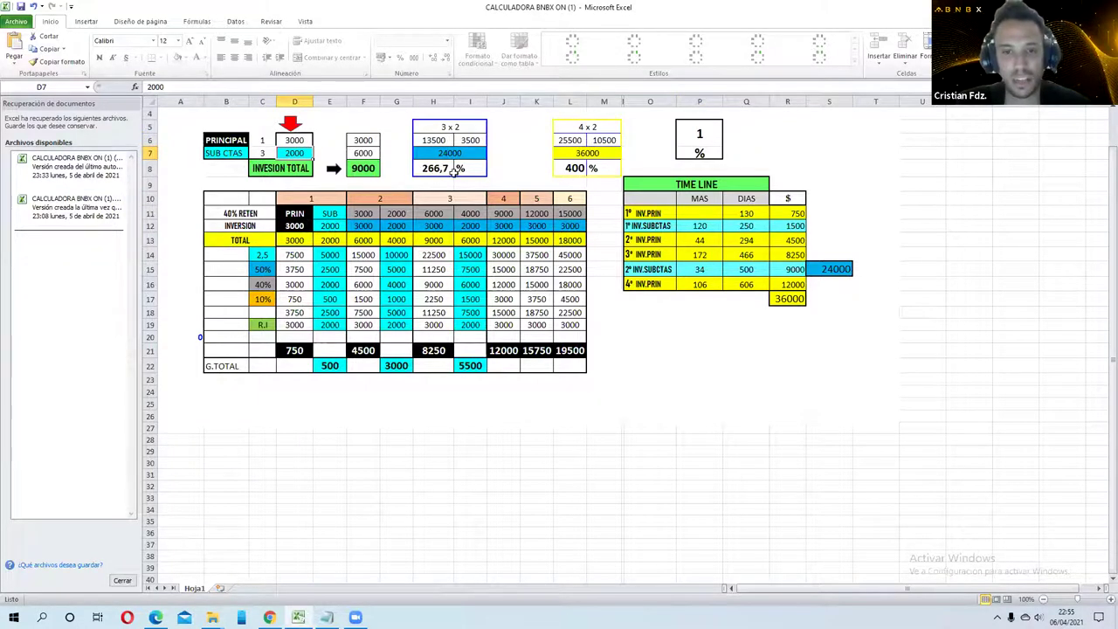
click(301, 143)
text(30)
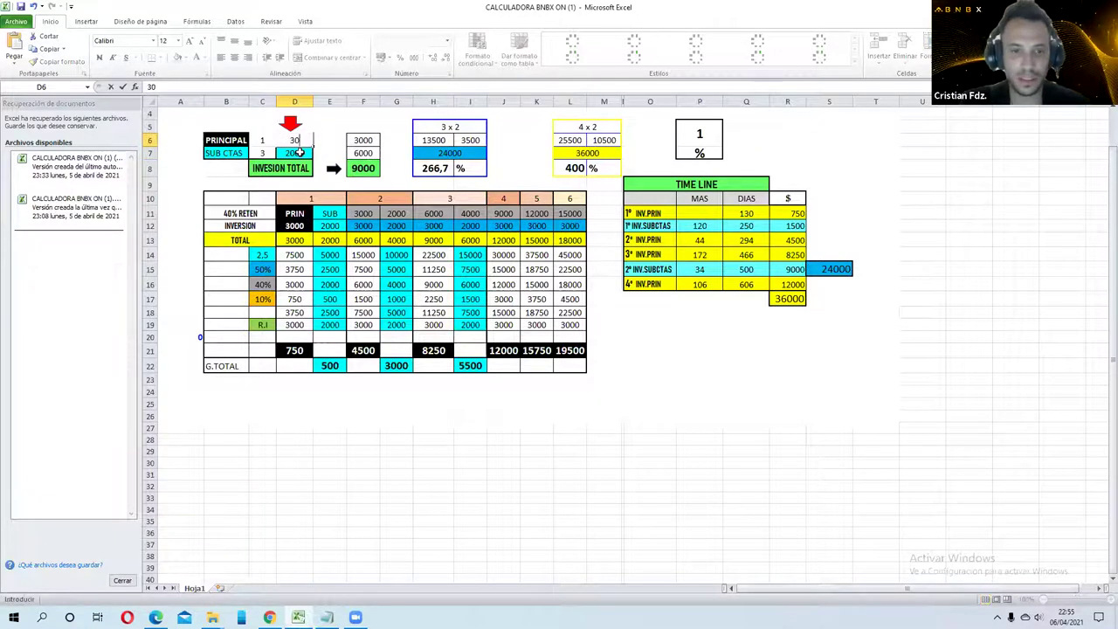
text(00)
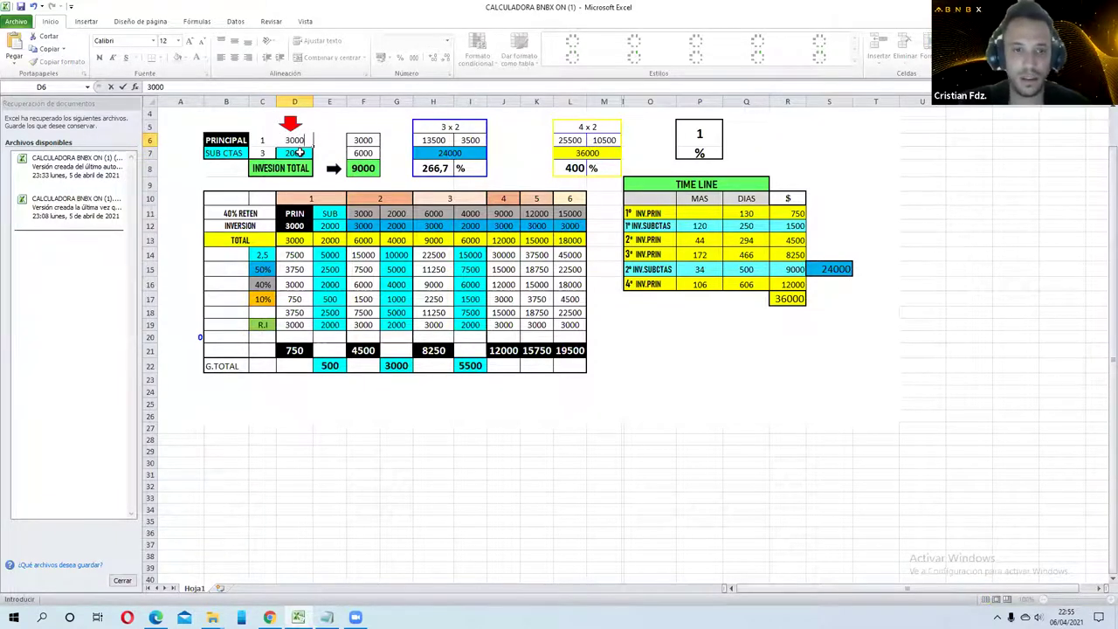
key(Return)
text(3000)
key(Return)
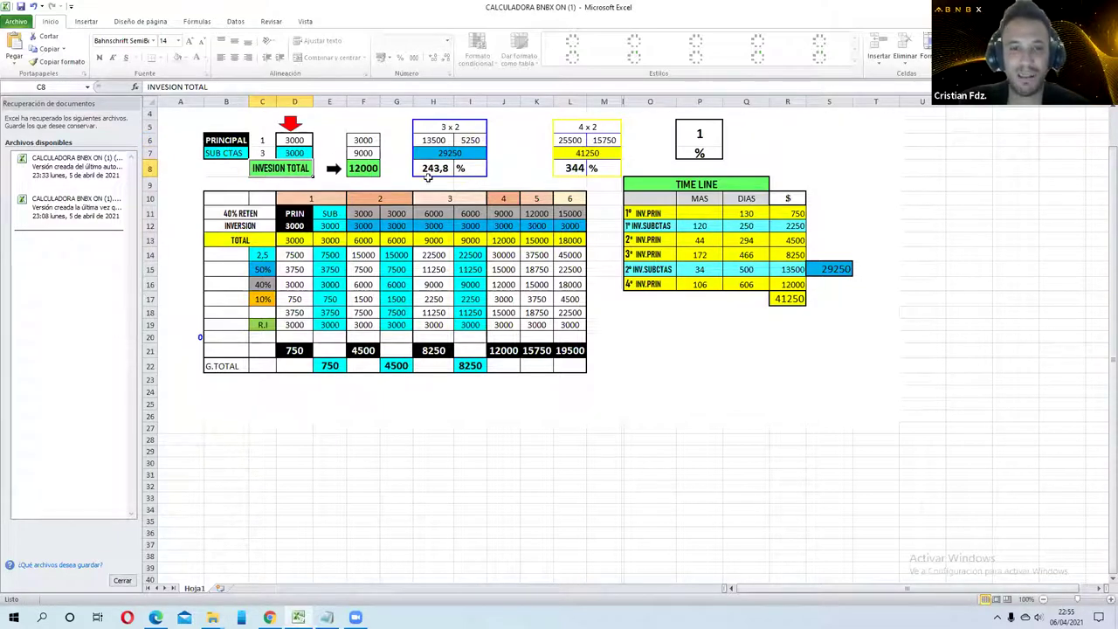
Step: Change the SUB CTAS investment in D7 to 4000
click(301, 152)
text(4000)
key(Return)
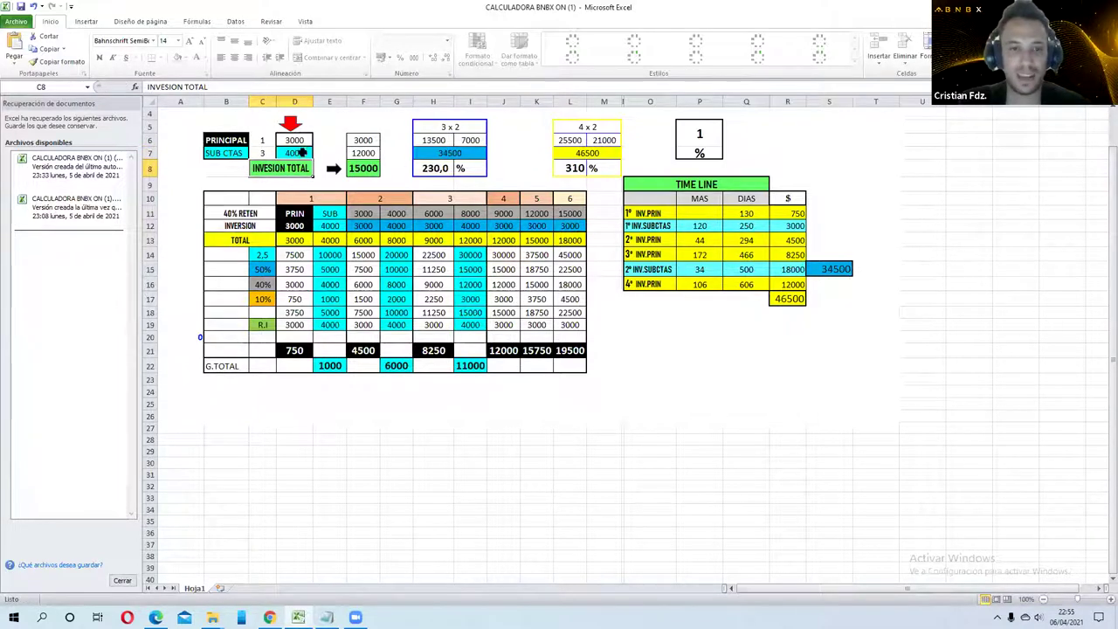
Step: Set the PRINCIPAL investment to 40000 and the SUB CTAS investment to 1000
click(300, 139)
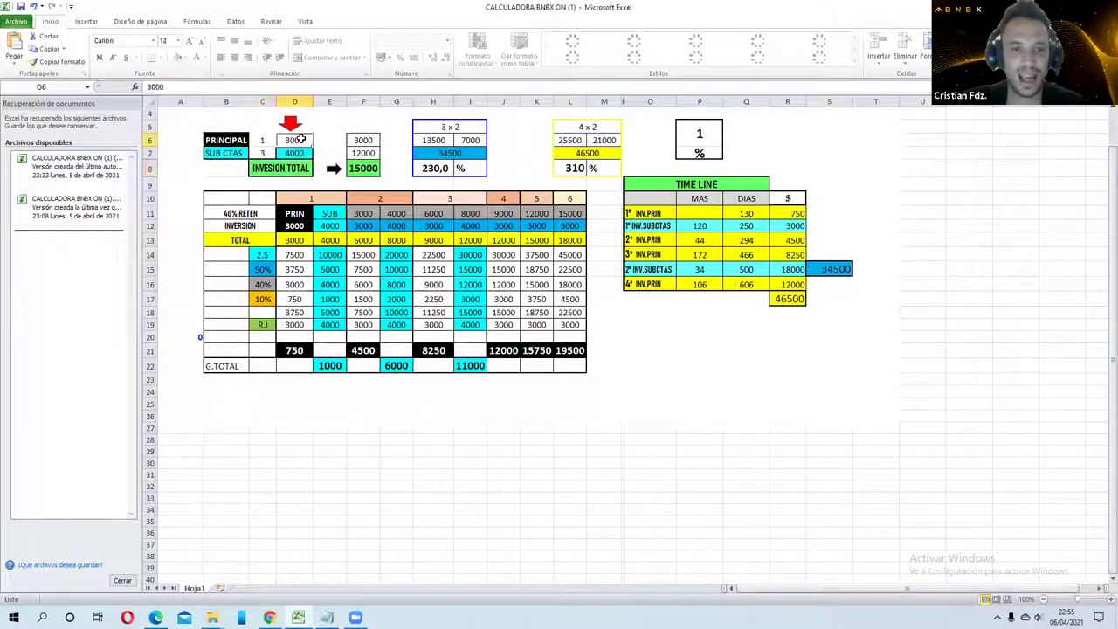
text(40000)
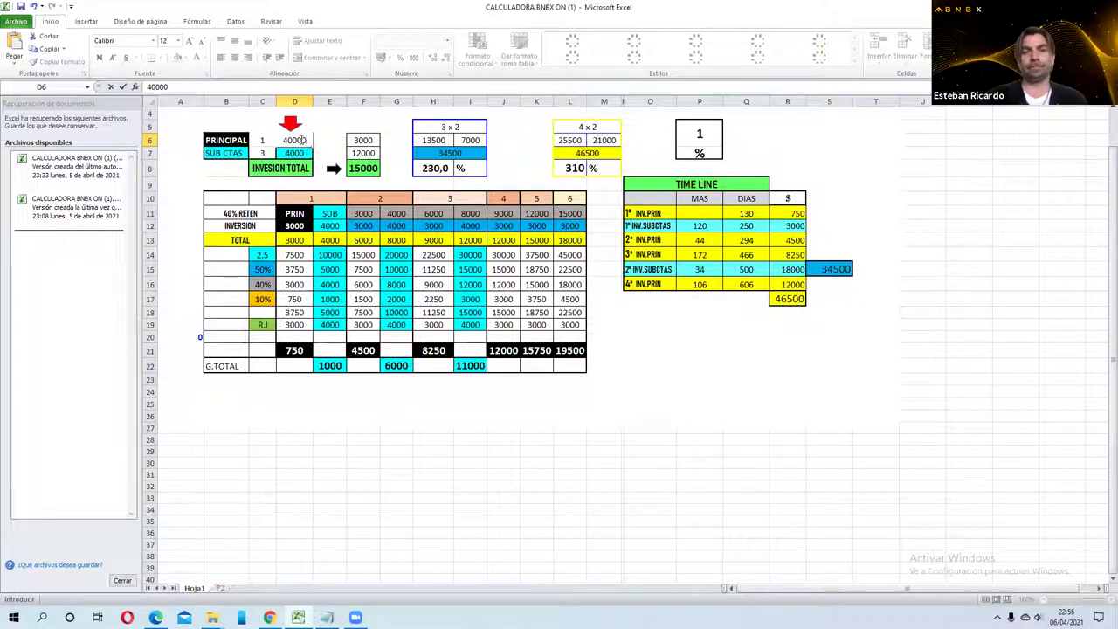
key(Return)
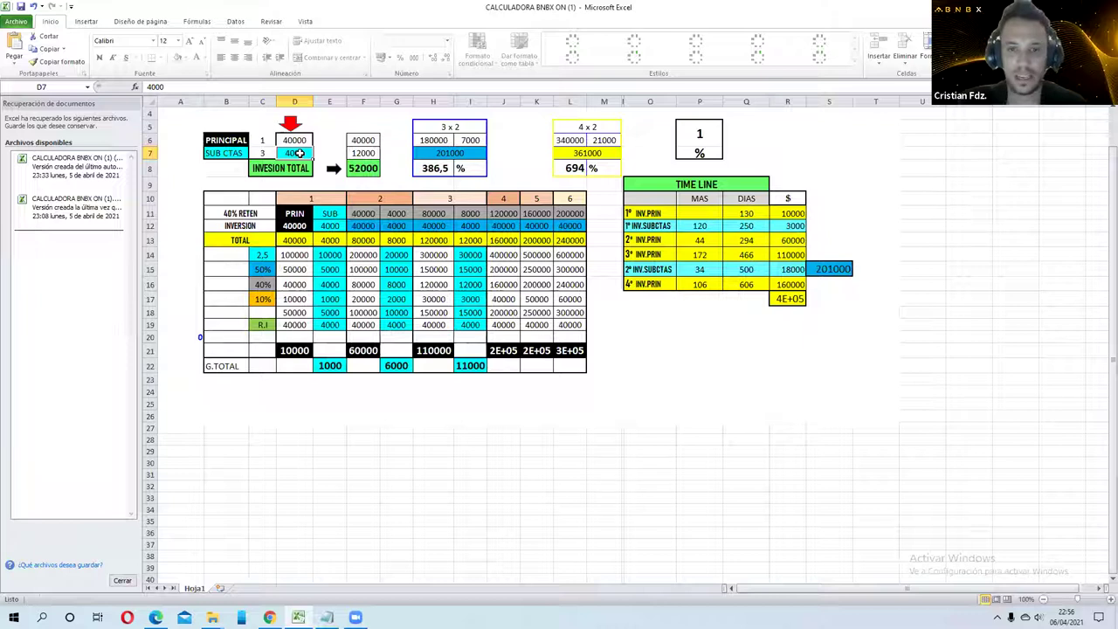
text(1000)
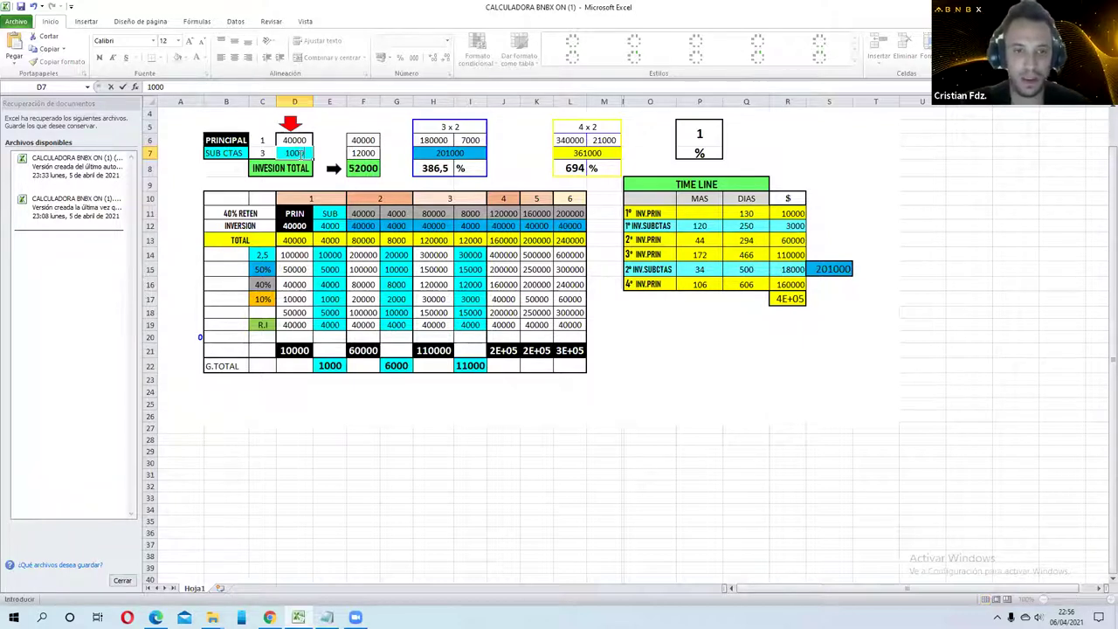
key(Return)
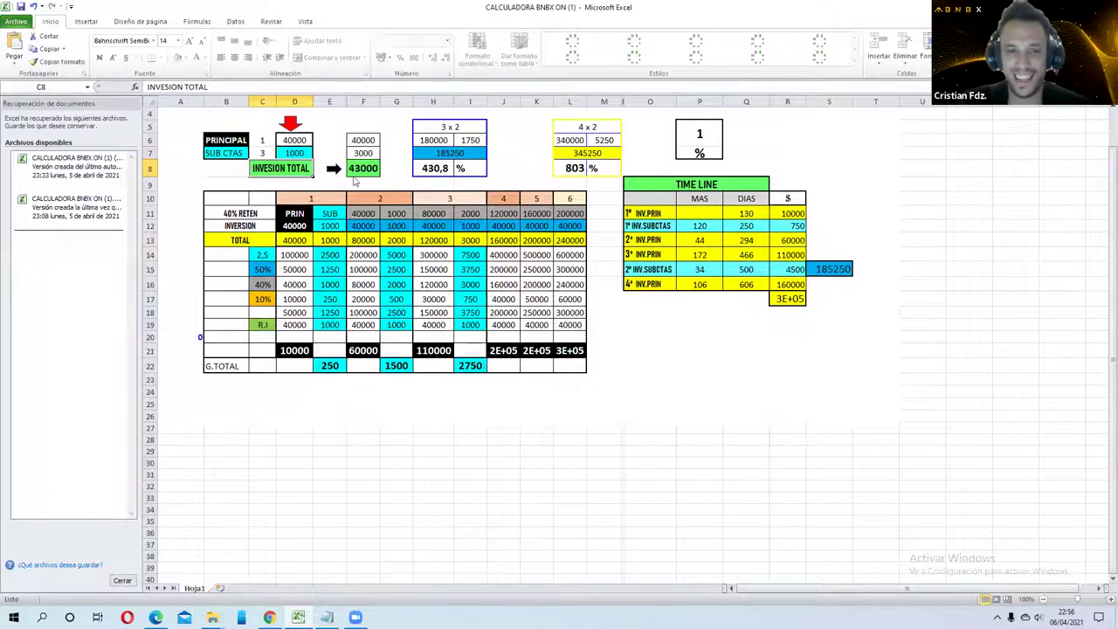
Step: Set the PRINCIPAL investment to 1000 and the SUB CTAS investment to 500
click(297, 140)
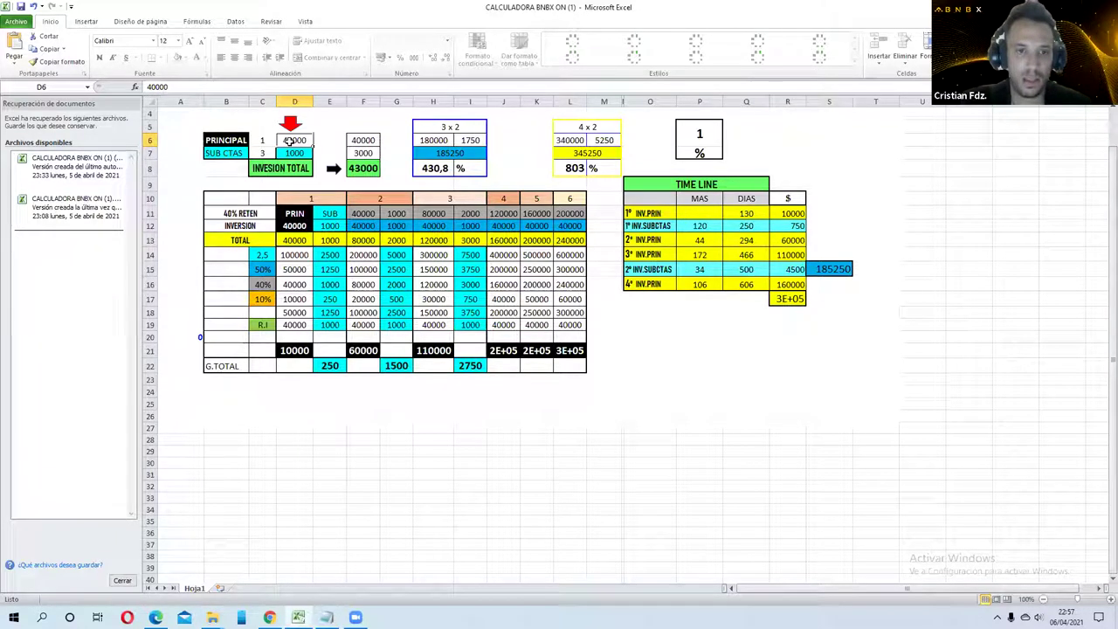
text(2)
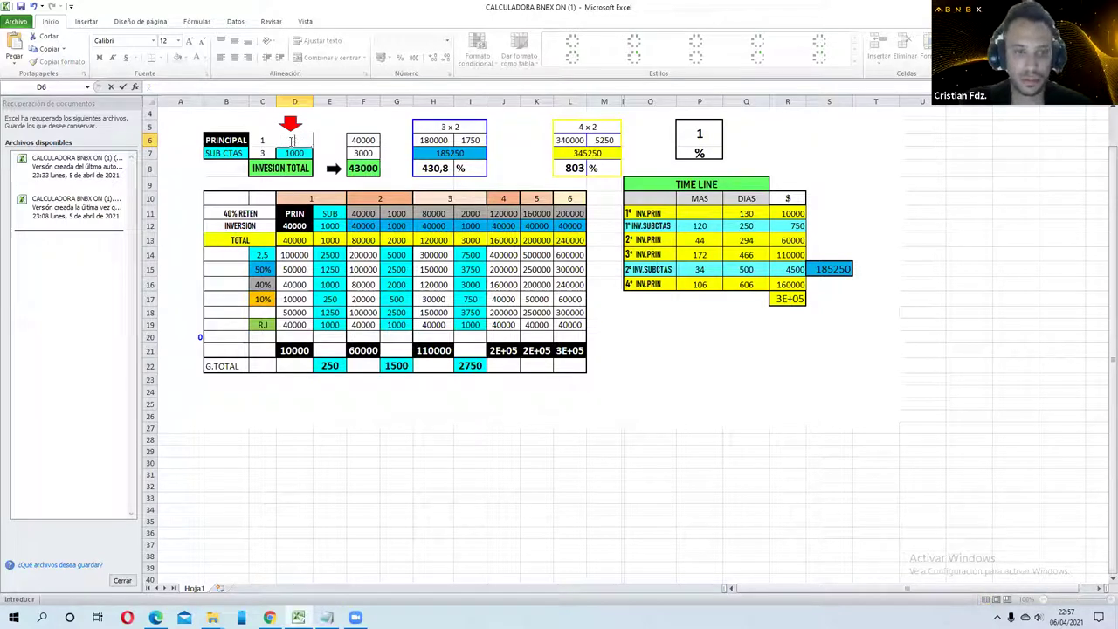
text(000)
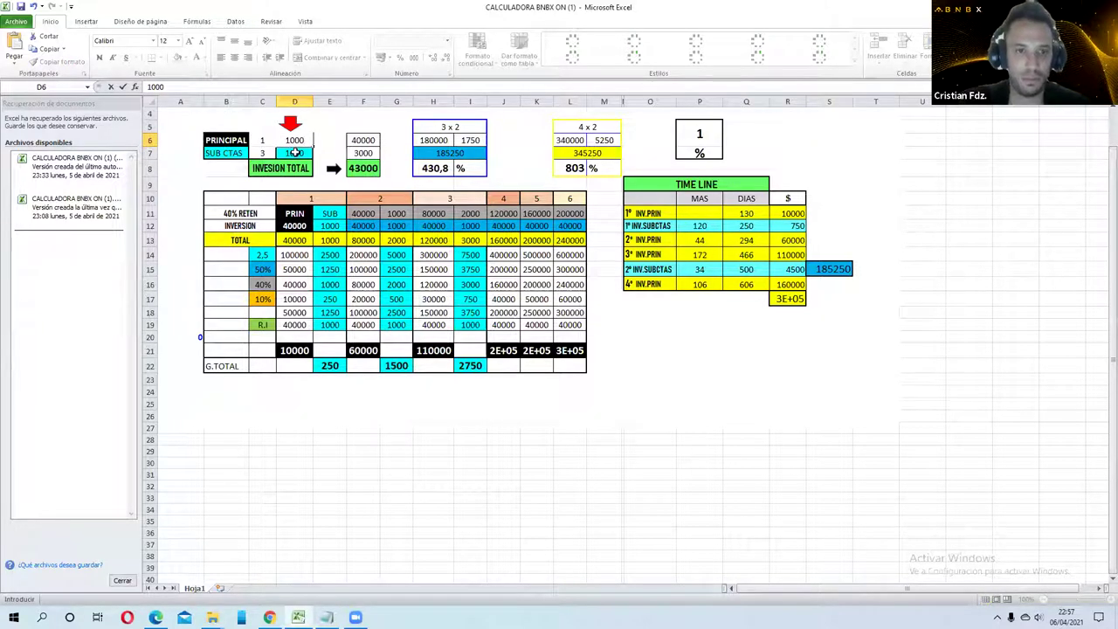
key(Return)
text(500)
key(Return)
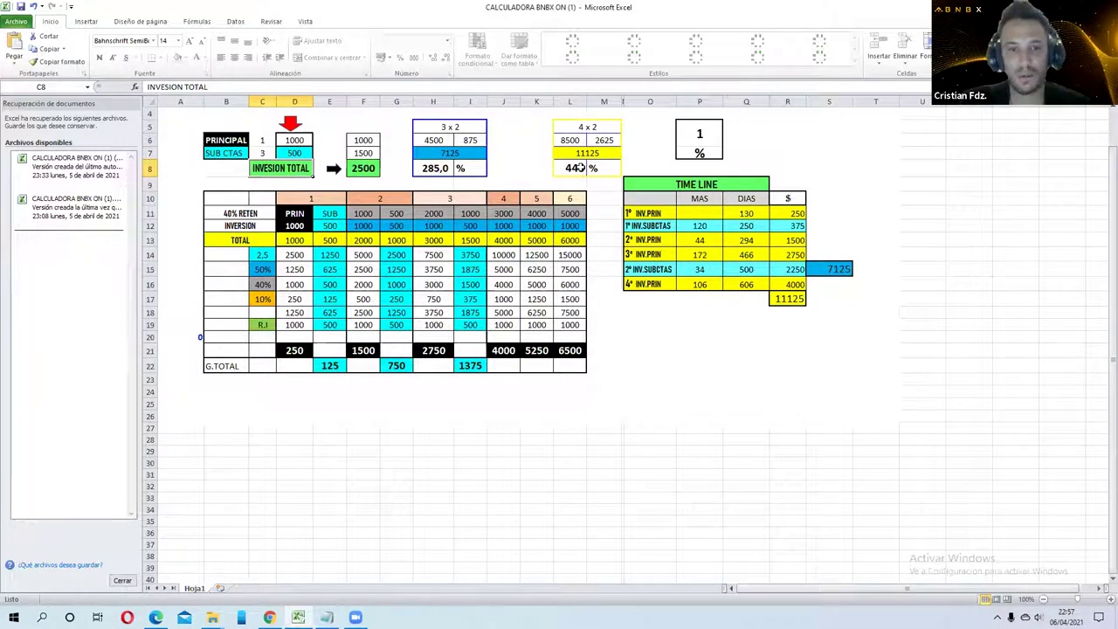
Step: Set the PRINCIPAL investment to 1500 and the SUB CTAS investment to 250
click(301, 152)
click(301, 141)
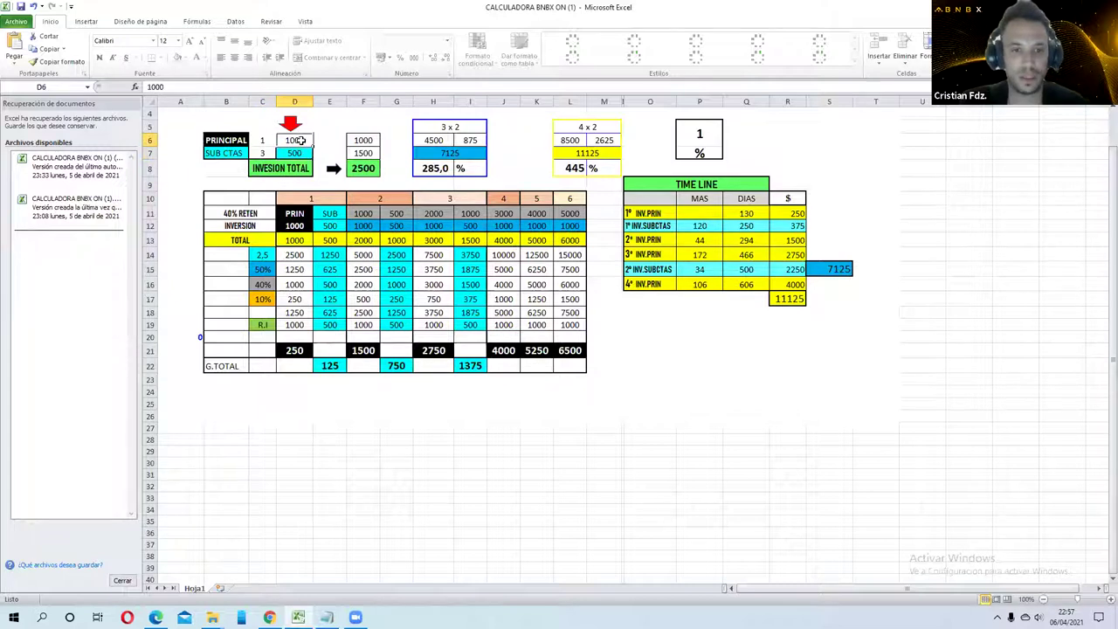
text(1500)
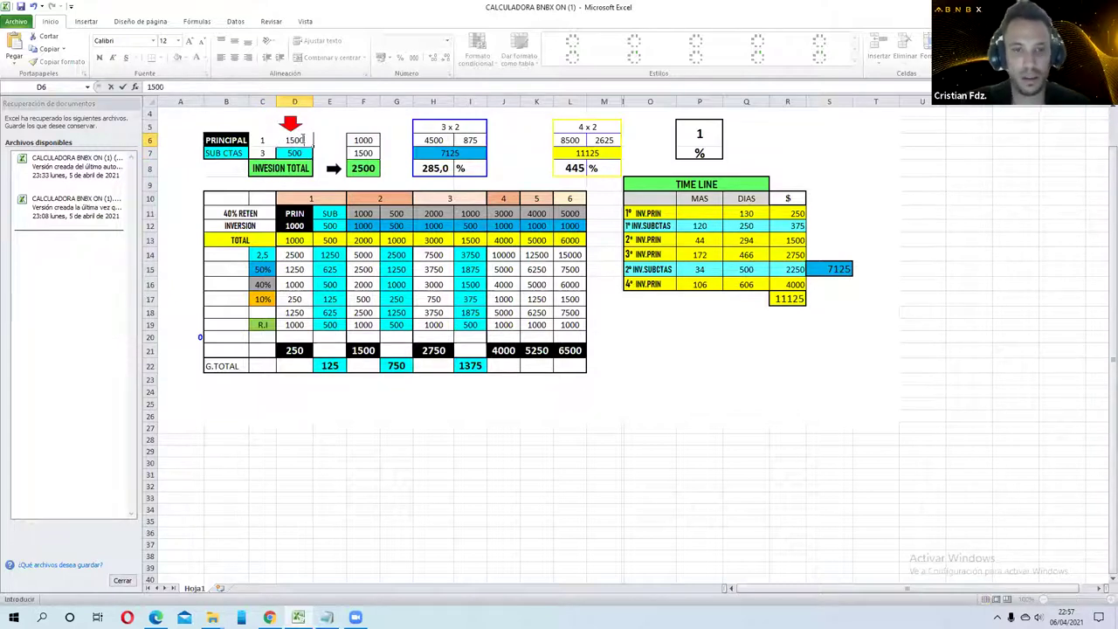
click(300, 153)
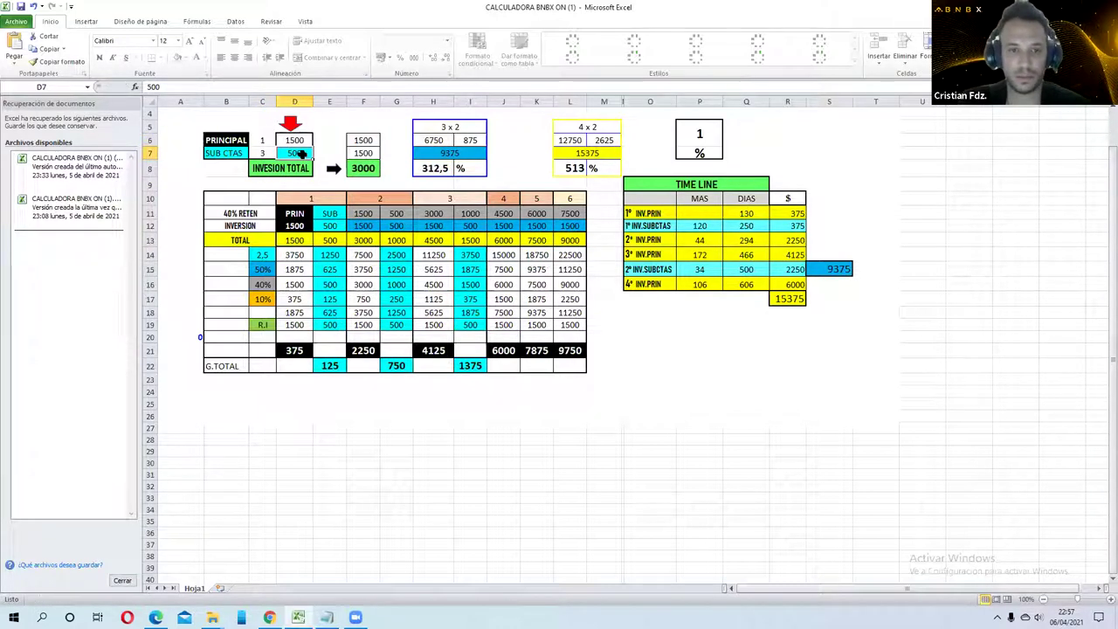
text(250)
key(Return)
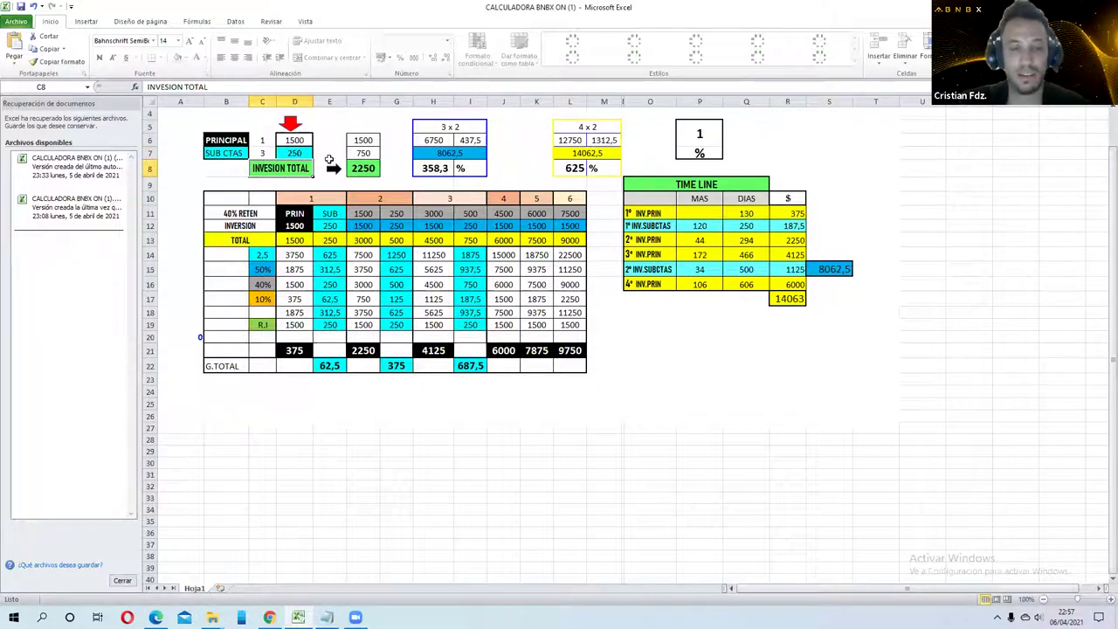